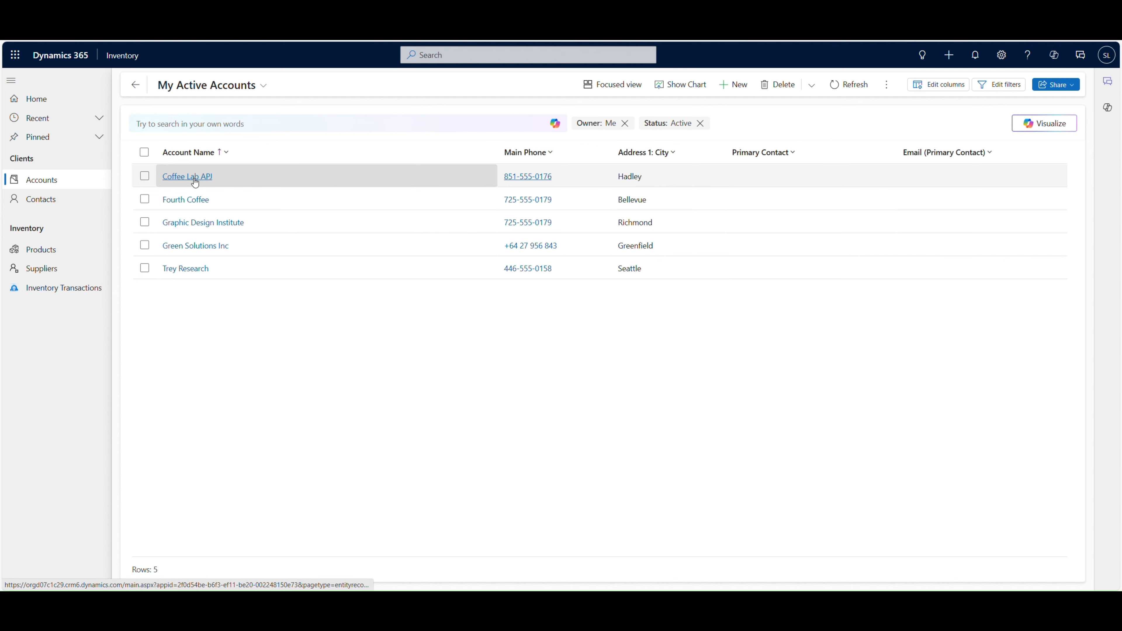
Step: Open the Coffee Lab APJ account and view its full Copilot summary, collapsing it when done
{"action": "left_click", "coordinate": [195, 178]}
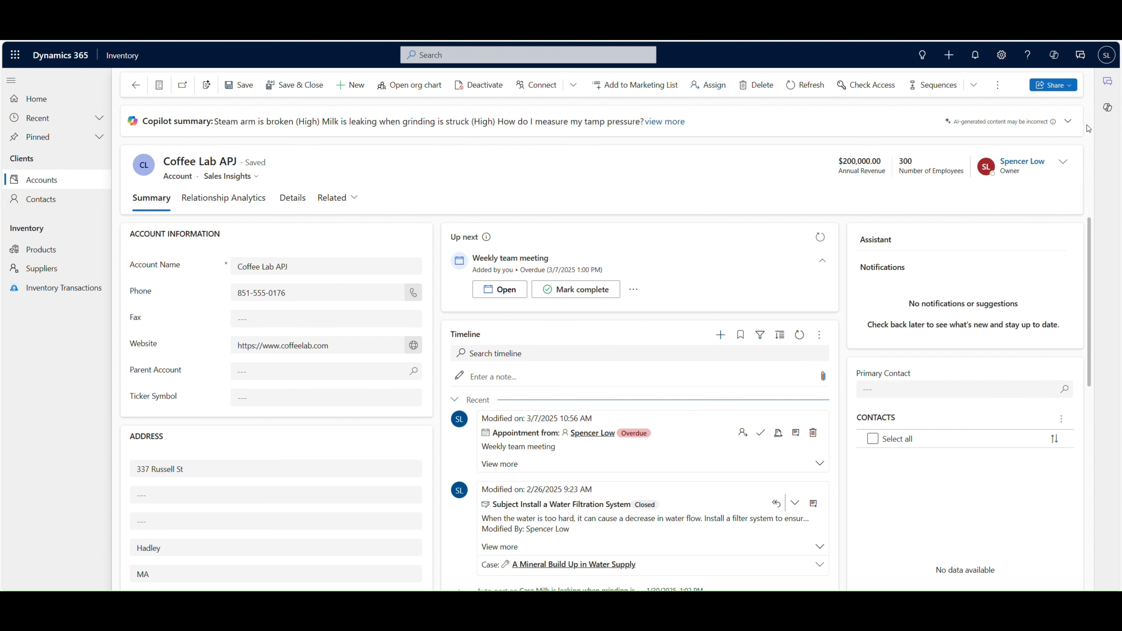
{"action": "left_click", "coordinate": [1068, 121]}
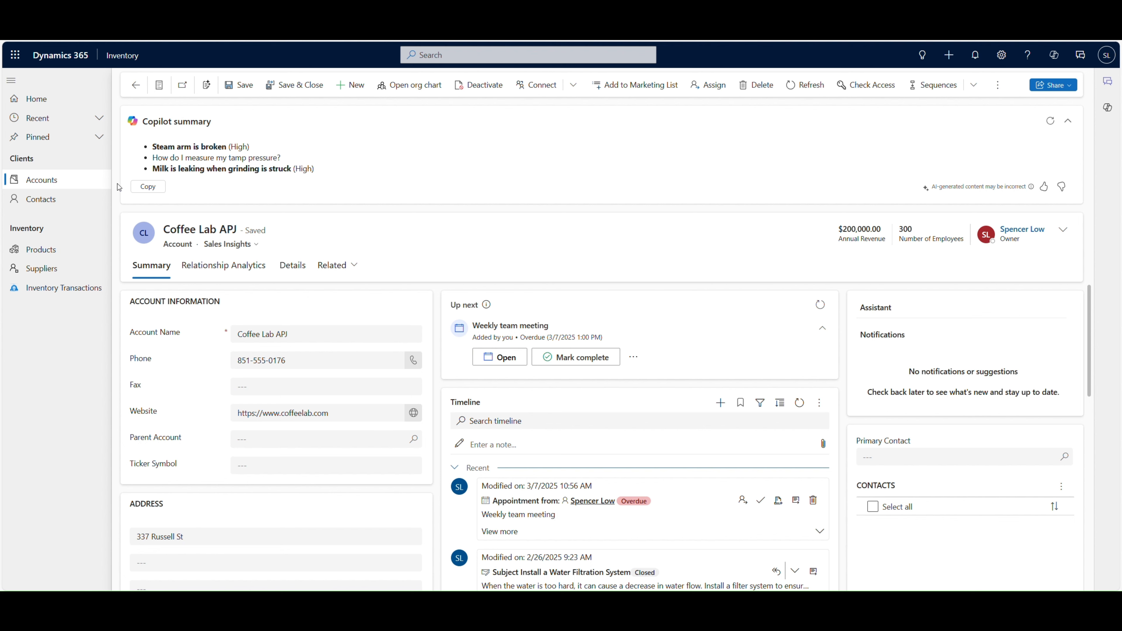
{"action": "left_click", "coordinate": [1069, 122]}
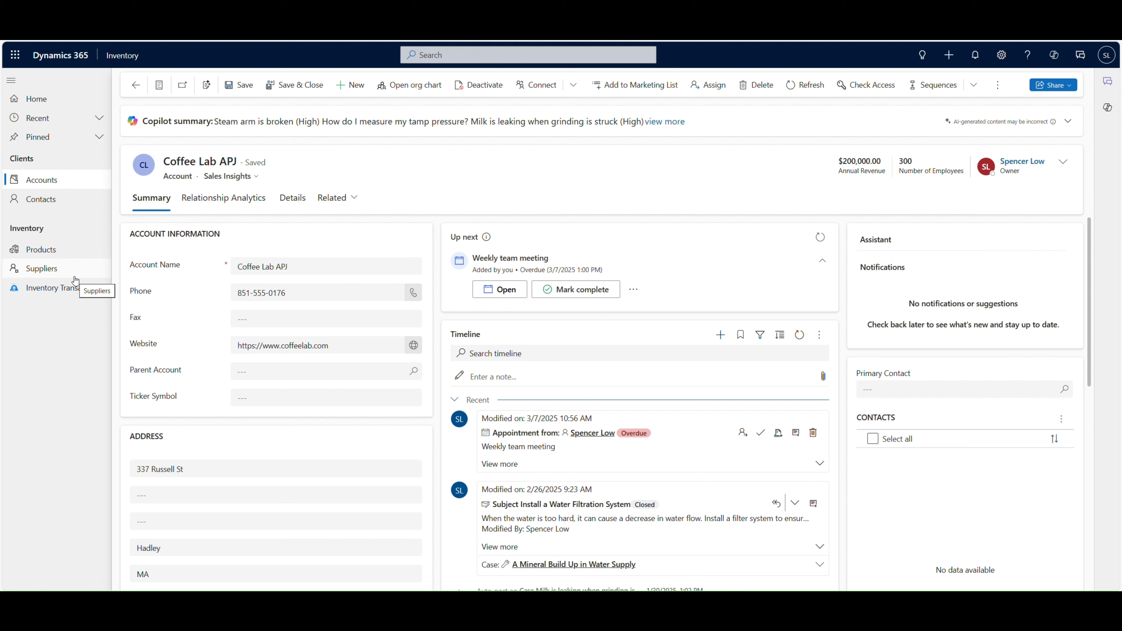
Step: Open the Widget A product record and view its full Copilot summary, collapsing it when done
{"action": "left_click", "coordinate": [50, 257]}
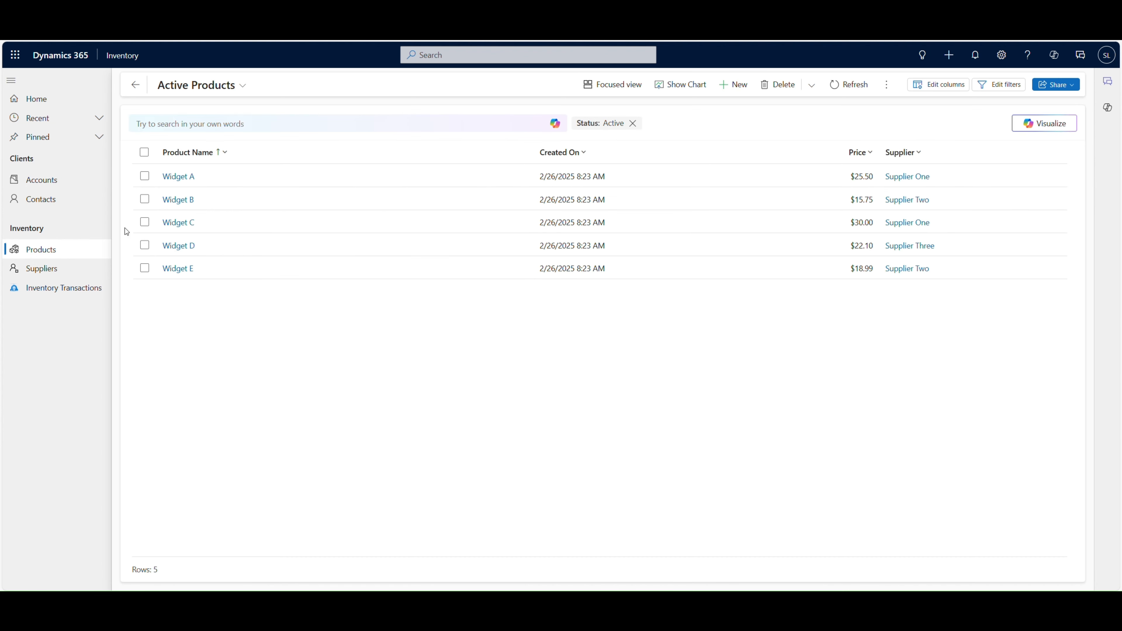
{"action": "left_click", "coordinate": [194, 177]}
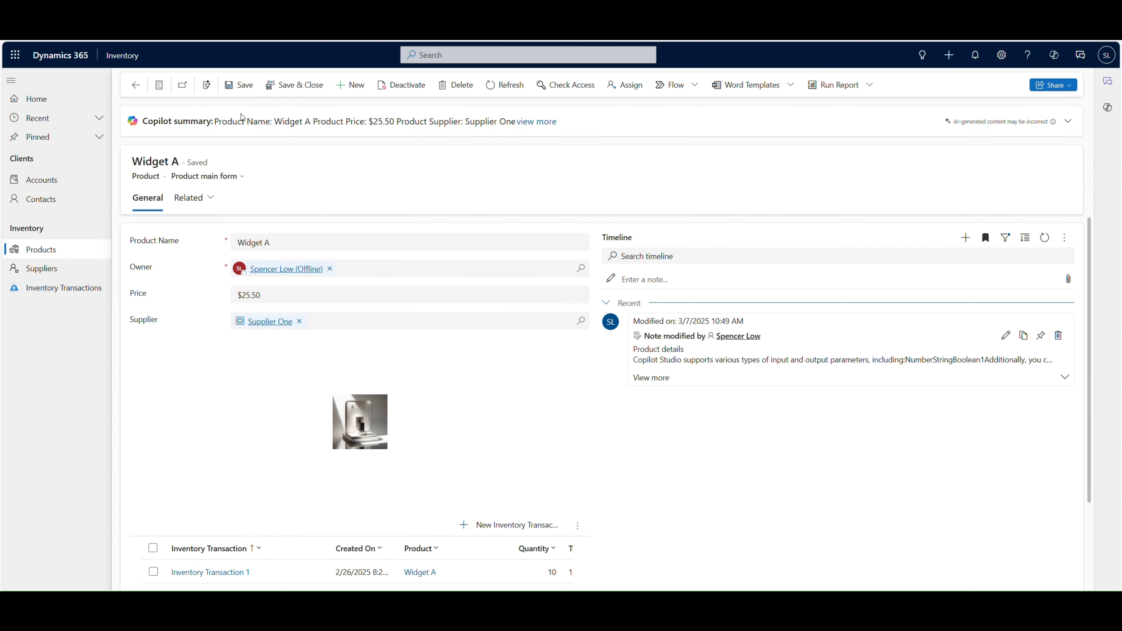
{"action": "left_click", "coordinate": [231, 131]}
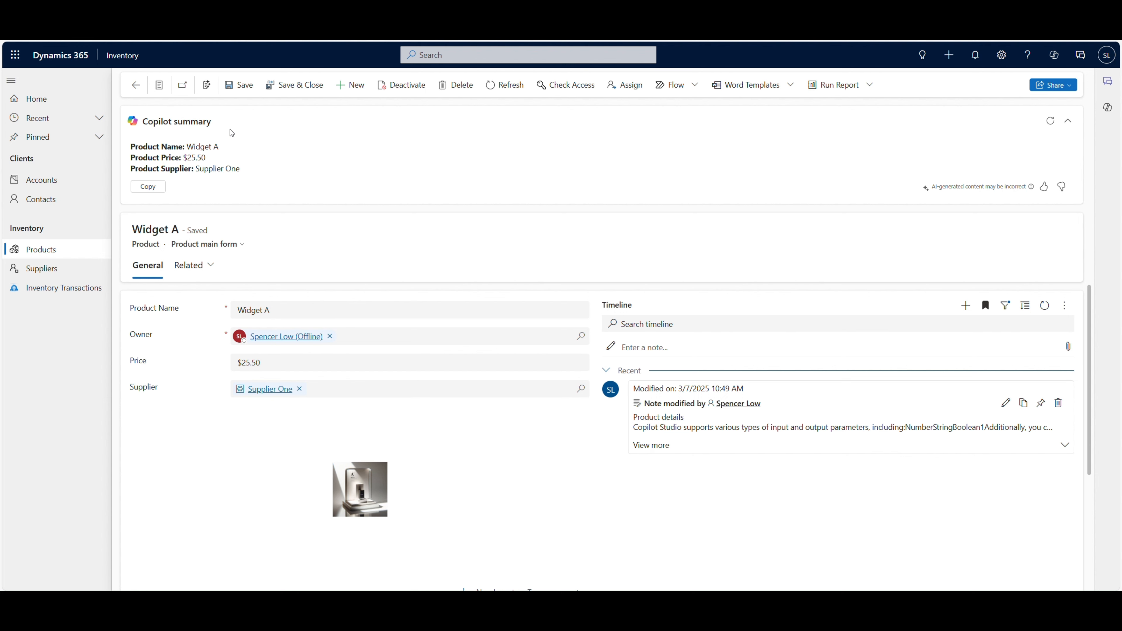
{"action": "left_click", "coordinate": [1064, 126]}
Step: Open the Supplier One record, regenerate its Copilot summary and view the full text
{"action": "left_click", "coordinate": [29, 276]}
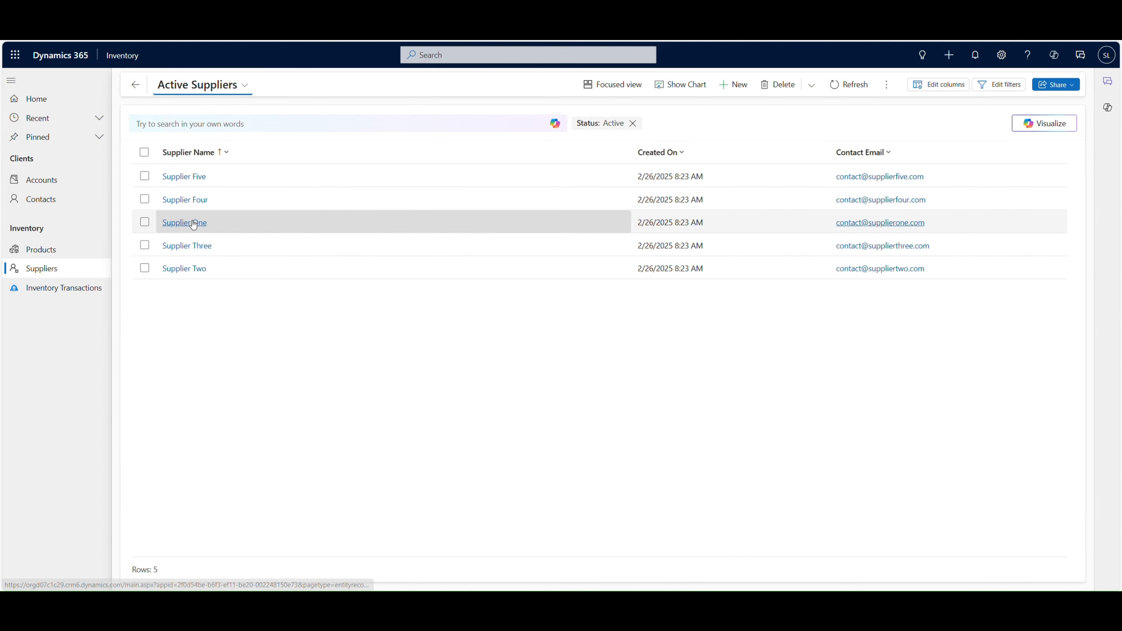
{"action": "left_click", "coordinate": [193, 224]}
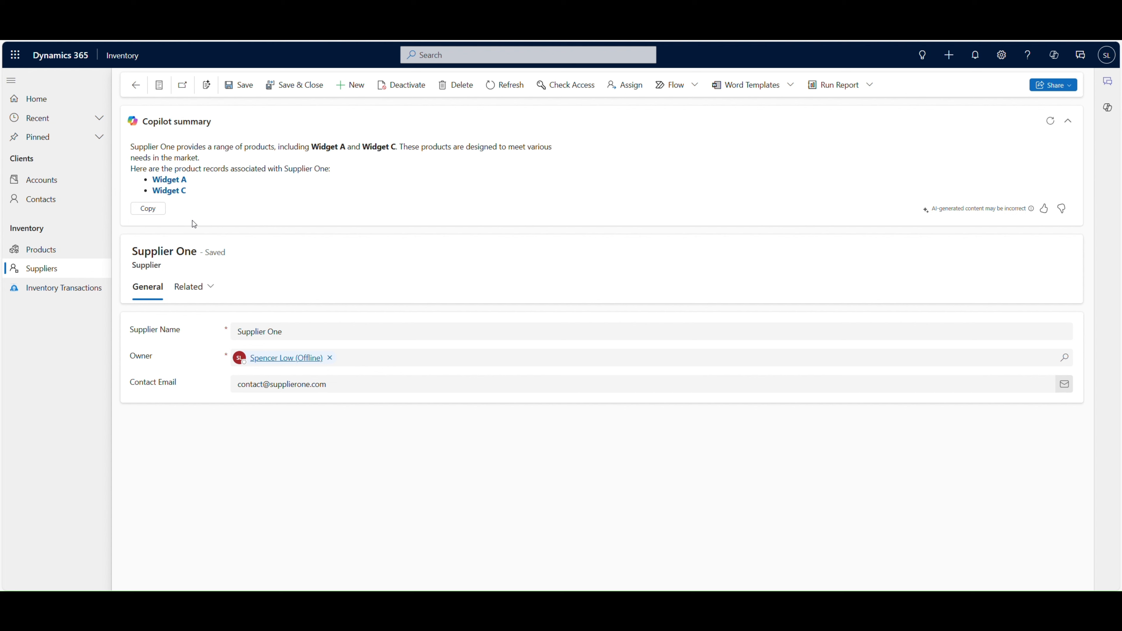
{"action": "left_click", "coordinate": [1051, 121]}
{"action": "left_click", "coordinate": [1068, 121]}
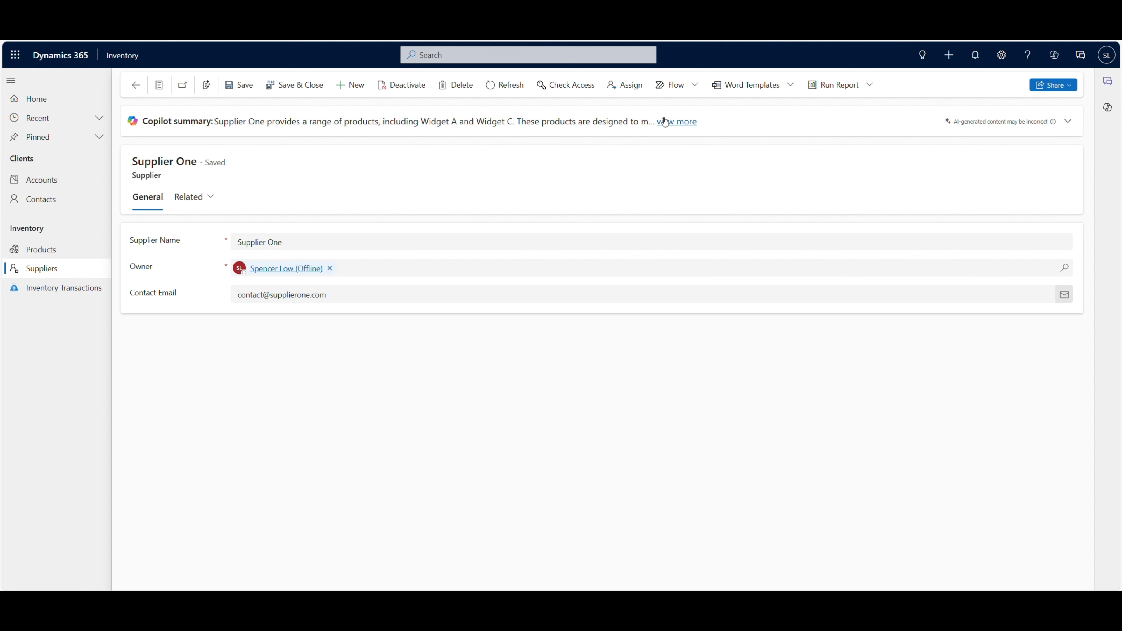
{"action": "left_click", "coordinate": [673, 125]}
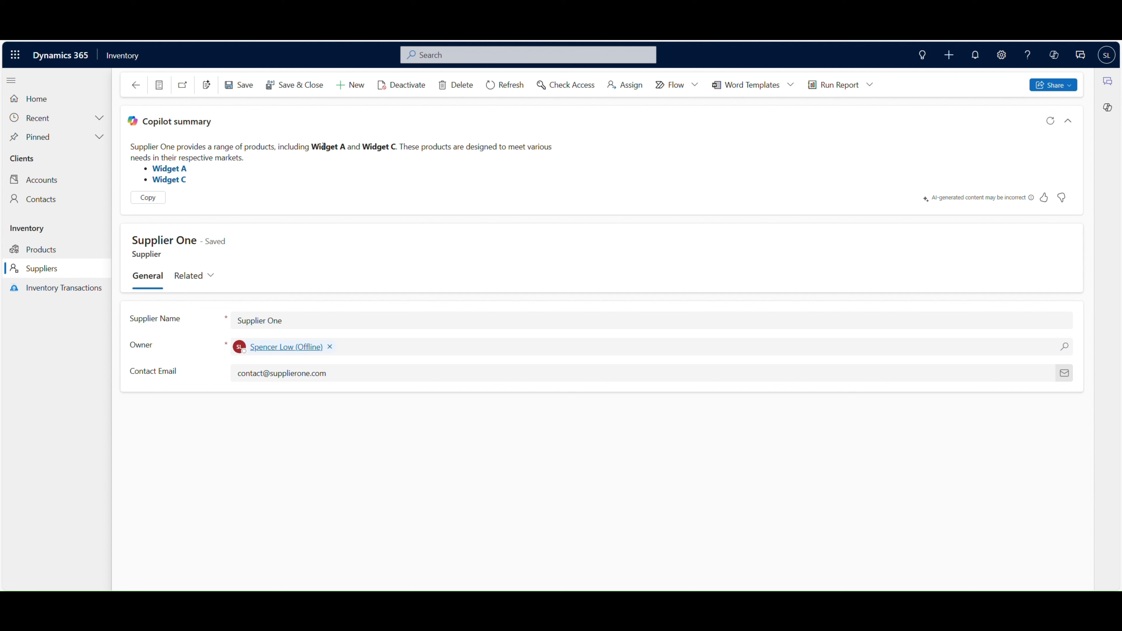
Step: Follow the Widget A link in the supplier's Copilot summary and return to the Supplier One record
{"action": "left_click", "coordinate": [172, 172]}
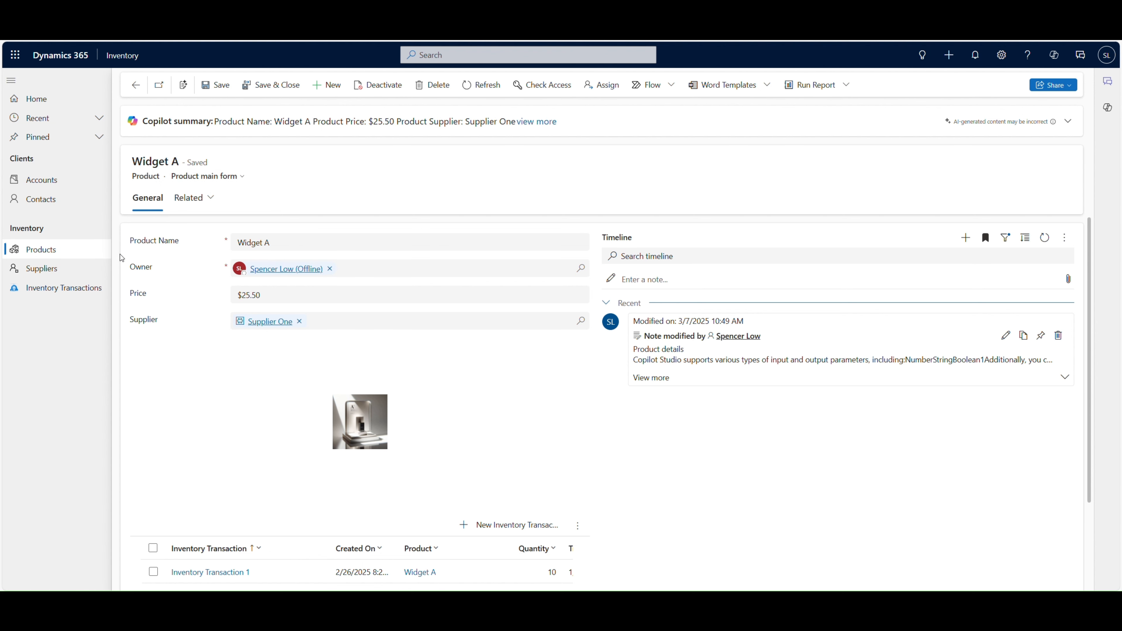
{"action": "left_click", "coordinate": [72, 272]}
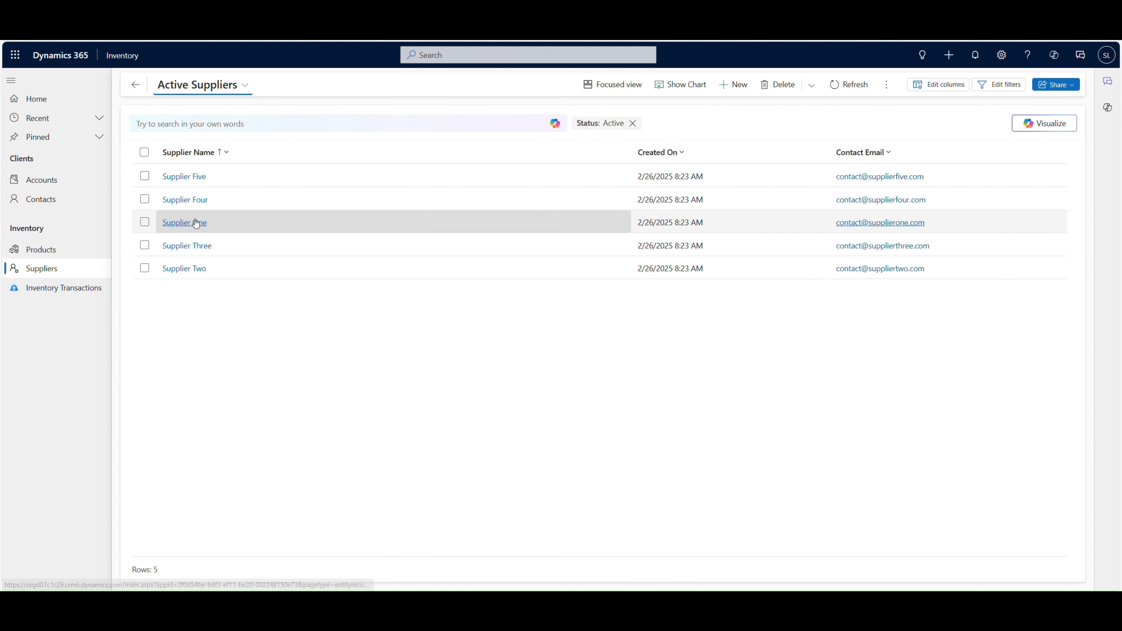
{"action": "left_click", "coordinate": [185, 221]}
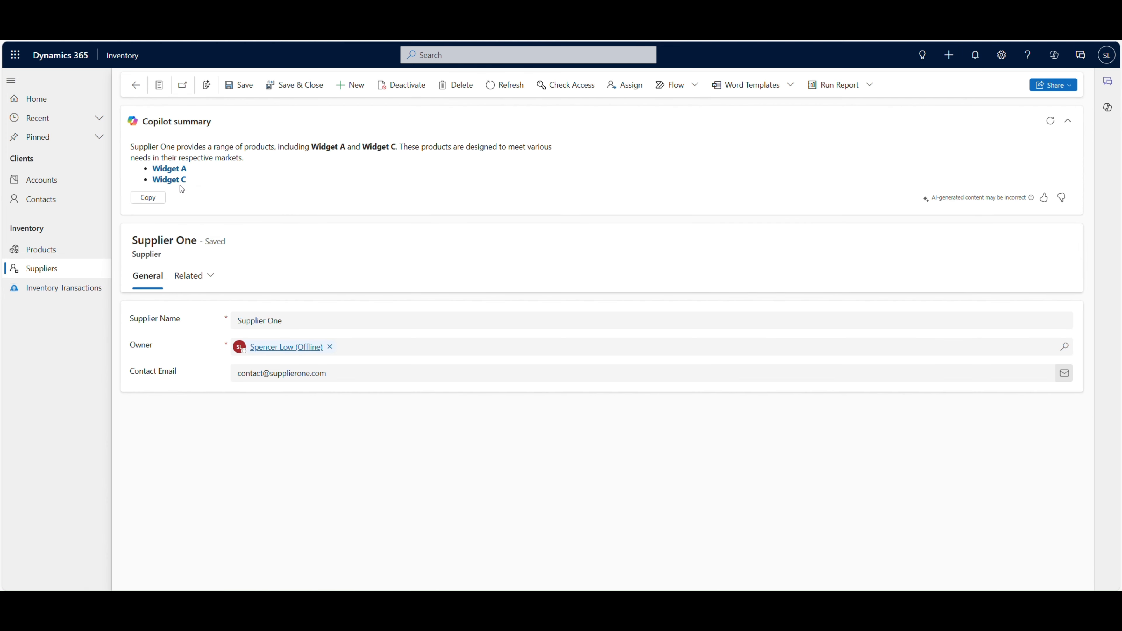
Step: Open Inventory Transaction 1 and view its full Copilot summary, collapsing it when done
{"action": "left_click", "coordinate": [76, 289]}
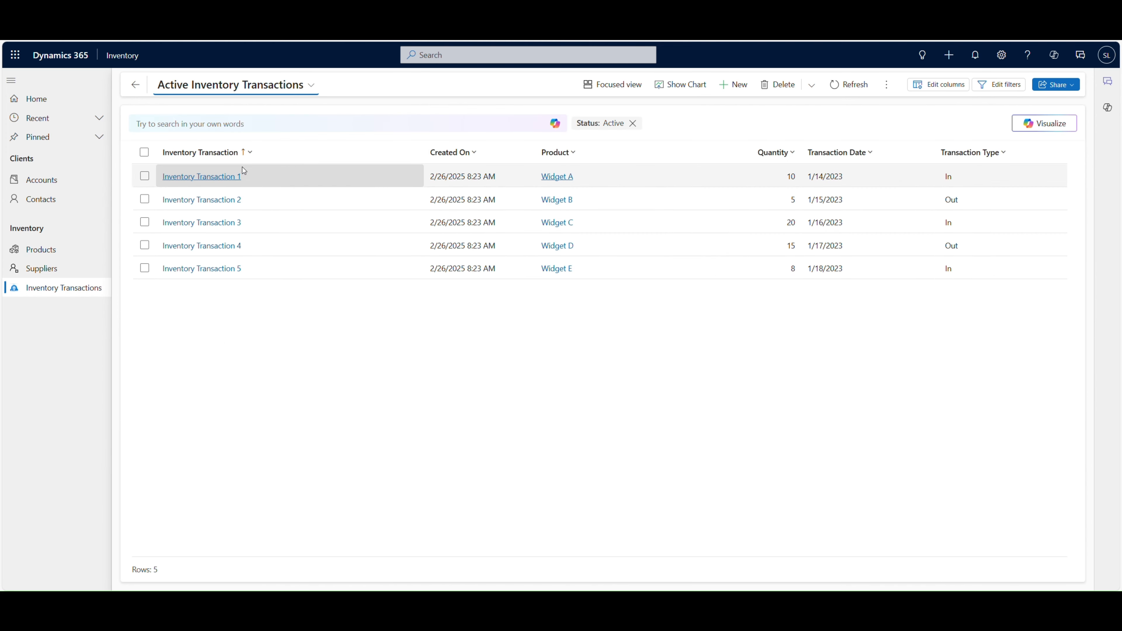
{"action": "left_click", "coordinate": [228, 182]}
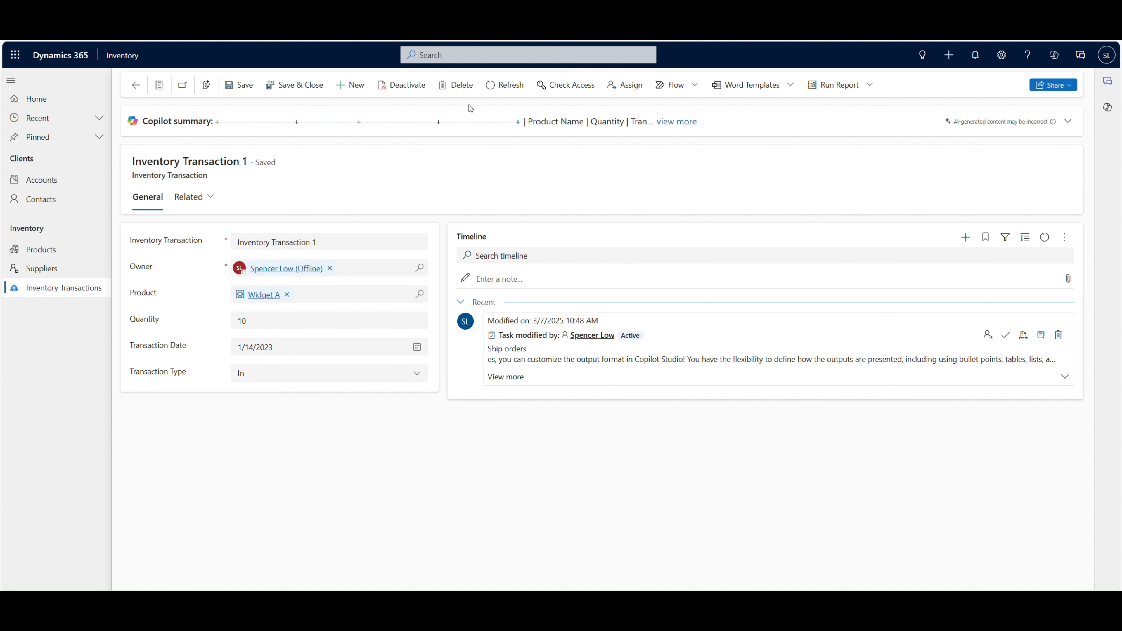
{"action": "left_click", "coordinate": [1068, 121]}
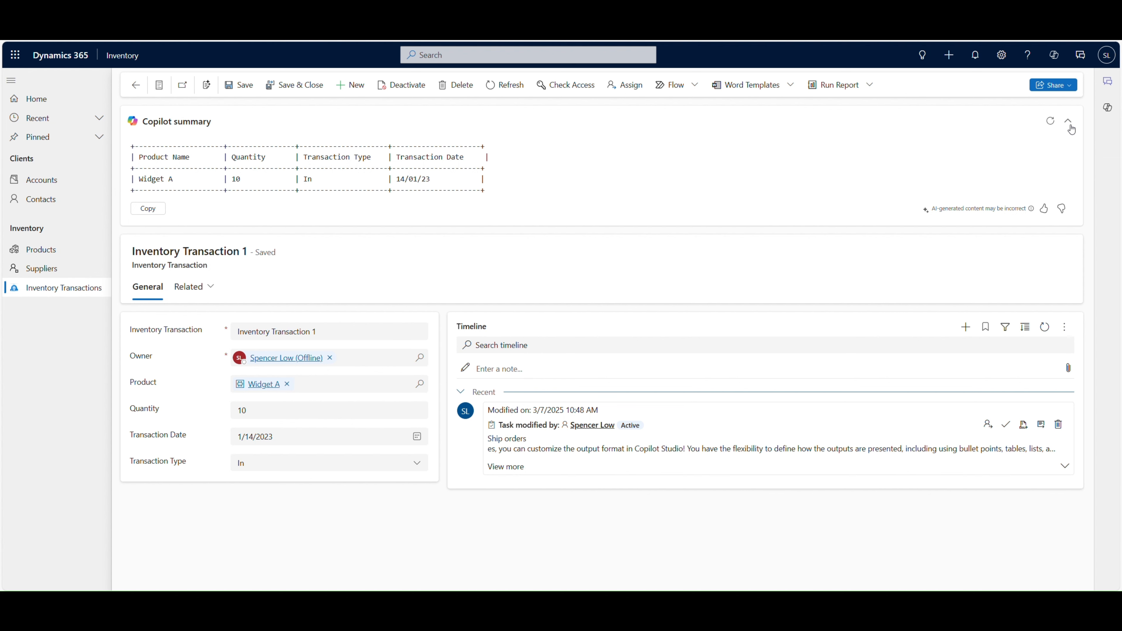
{"action": "left_click", "coordinate": [1068, 122]}
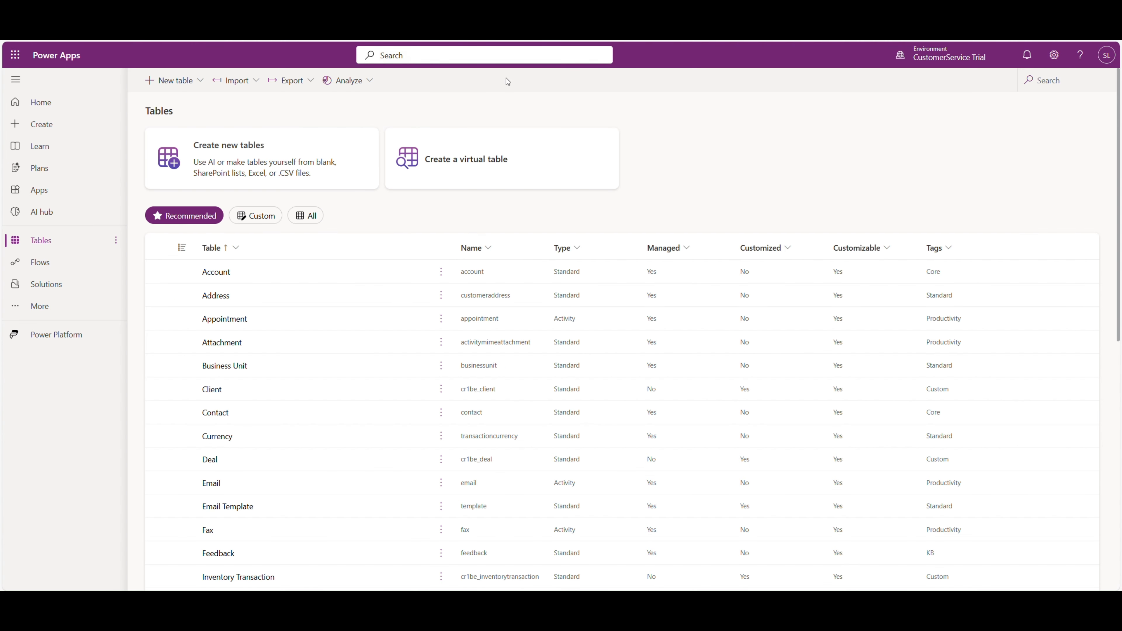
Step: In Power Apps, open the row summary of the custom Product table (cr1be_product) and test its prompt
{"action": "scroll", "coordinate": [345, 293], "scroll_direction": "down", "scroll_amount": 5}
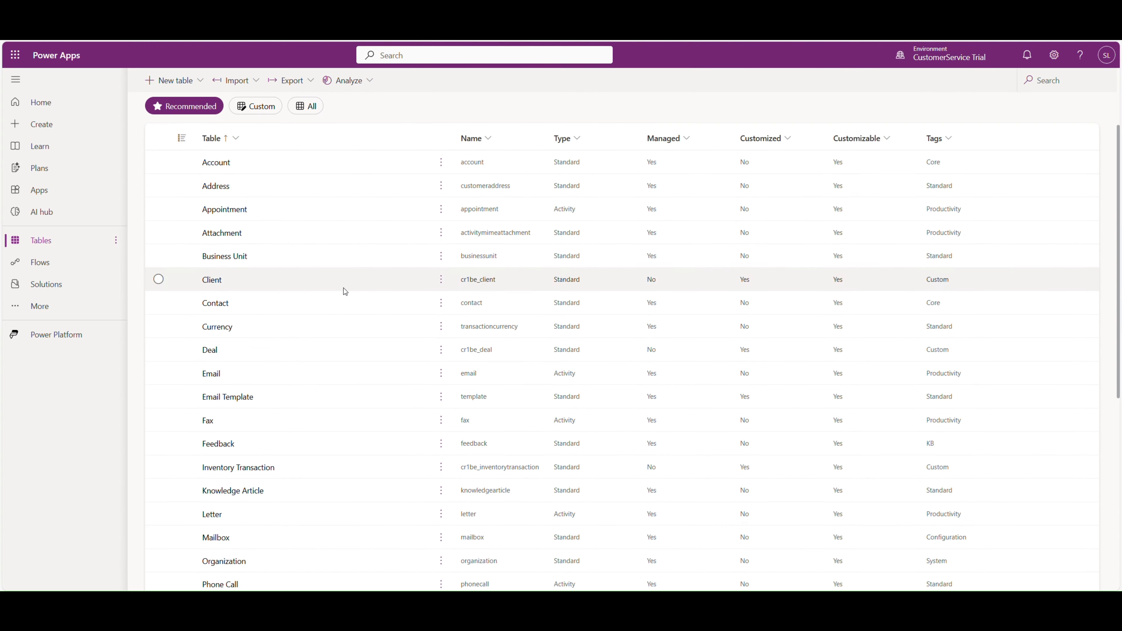
{"action": "scroll", "coordinate": [299, 365], "scroll_direction": "down", "scroll_amount": 4}
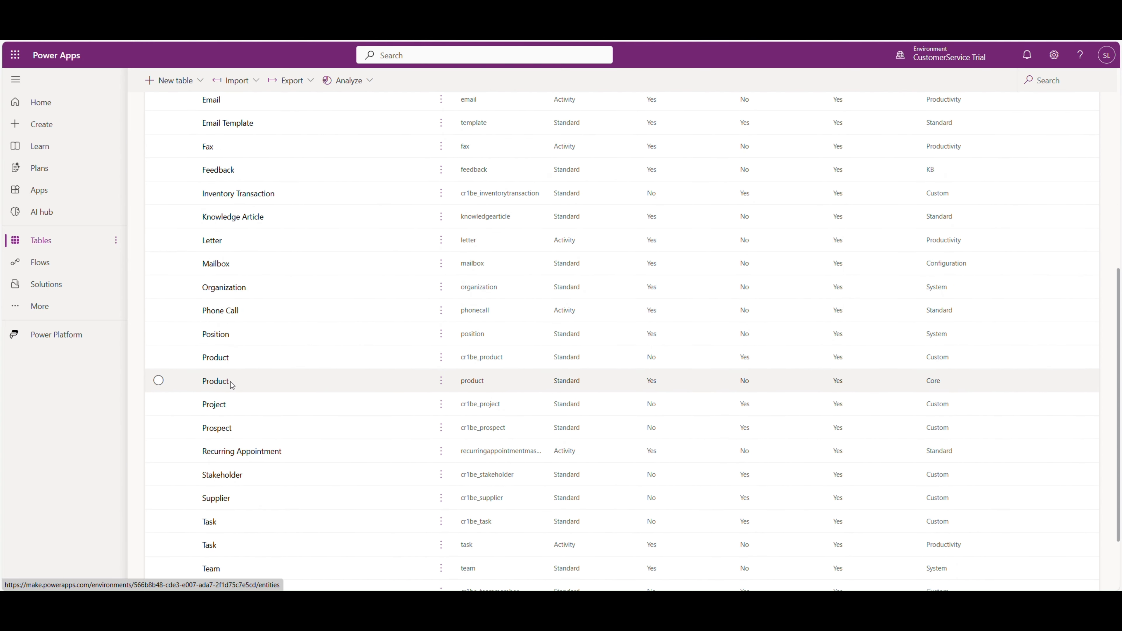
{"action": "left_click", "coordinate": [216, 358]}
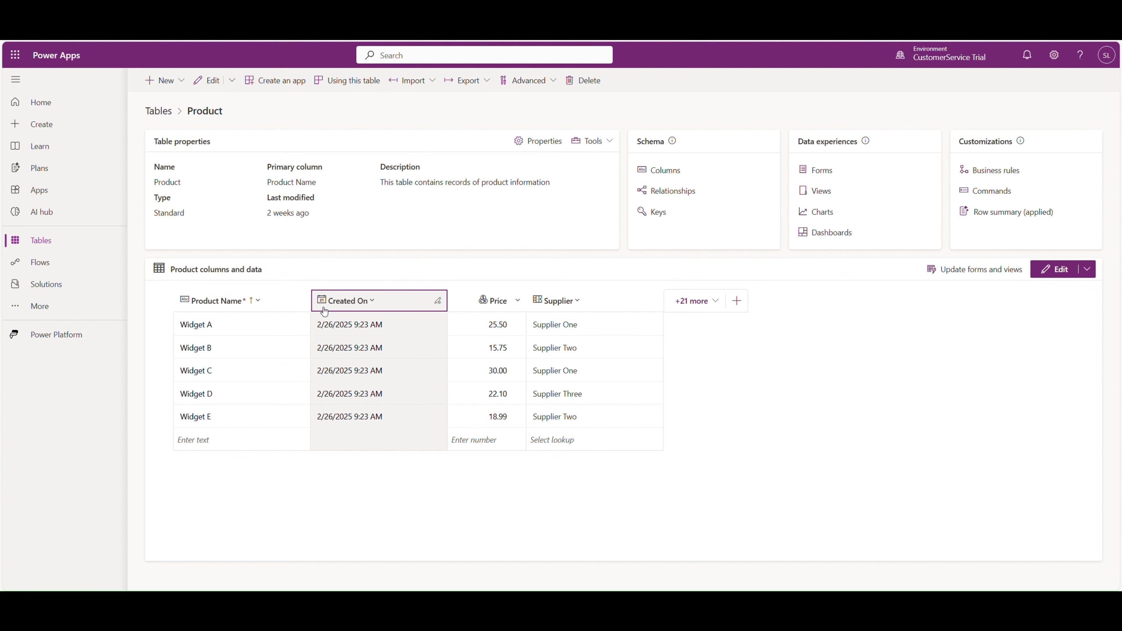
{"action": "left_click", "coordinate": [978, 214]}
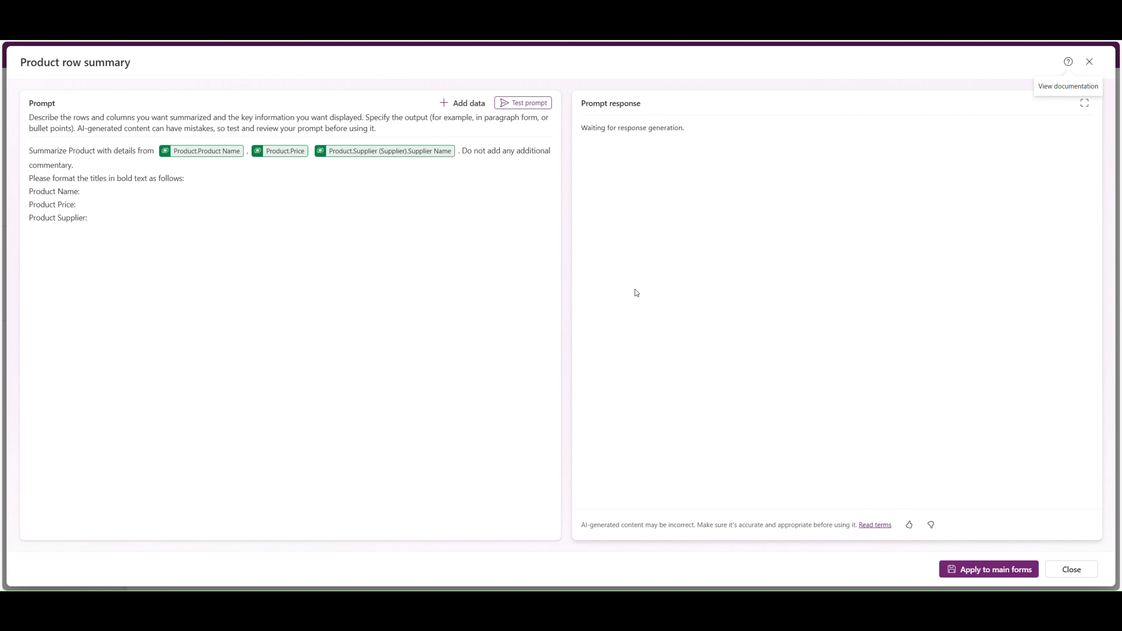
{"action": "left_click", "coordinate": [532, 104]}
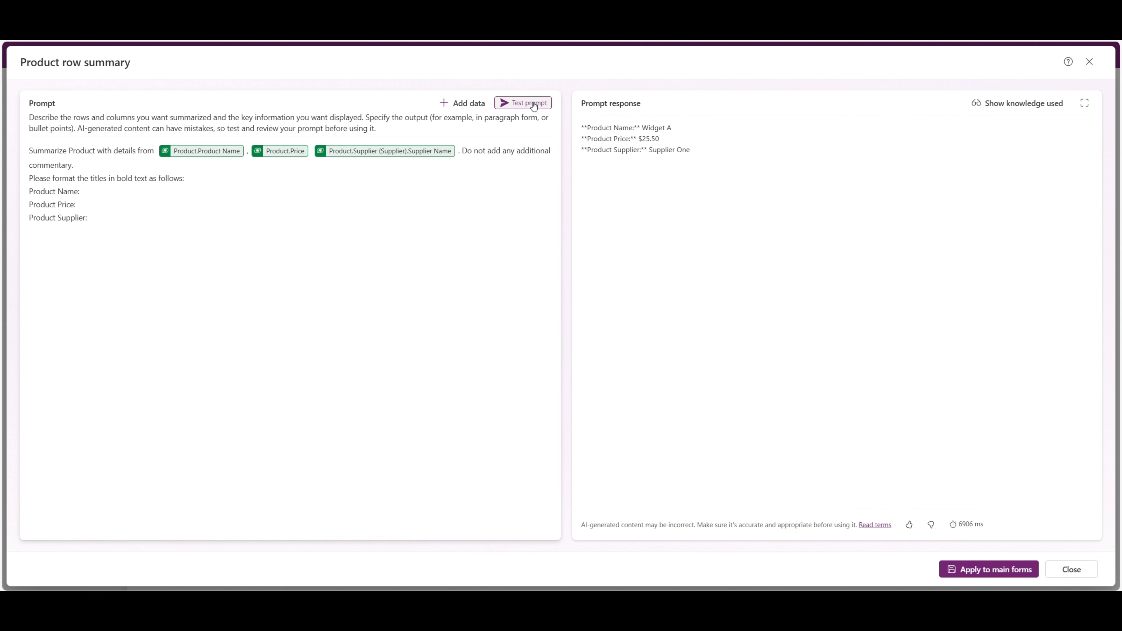
Step: Browse the Product columns and related tables available as prompt data, and close the row summary without applying it
{"action": "left_click", "coordinate": [477, 114]}
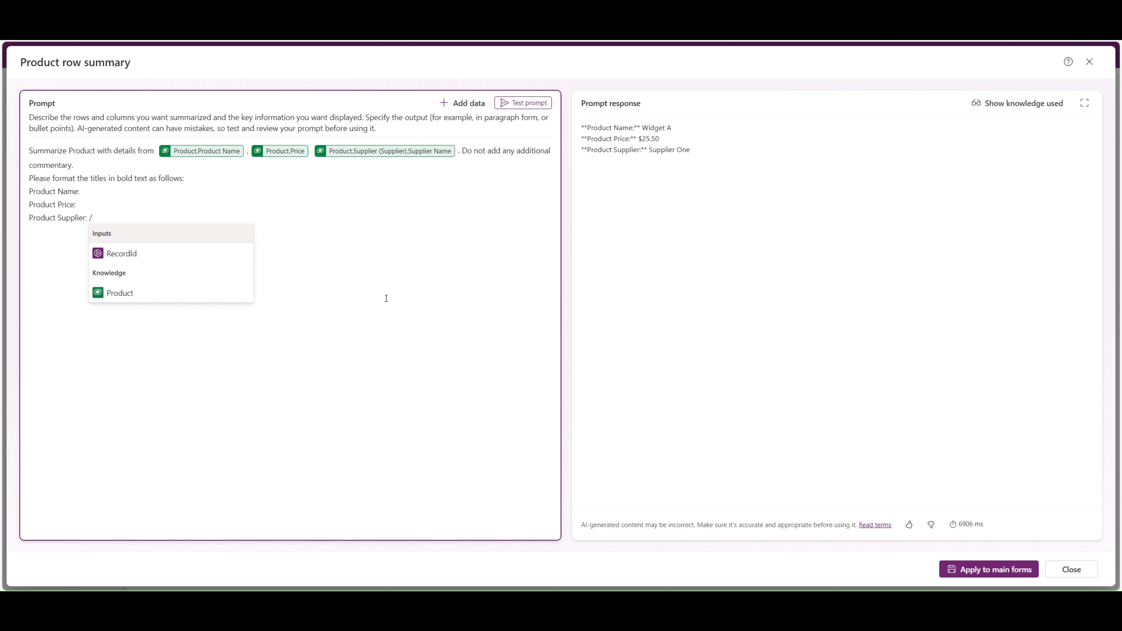
{"action": "left_click", "coordinate": [153, 293]}
{"action": "scroll", "coordinate": [193, 218], "scroll_direction": "down", "scroll_amount": 1}
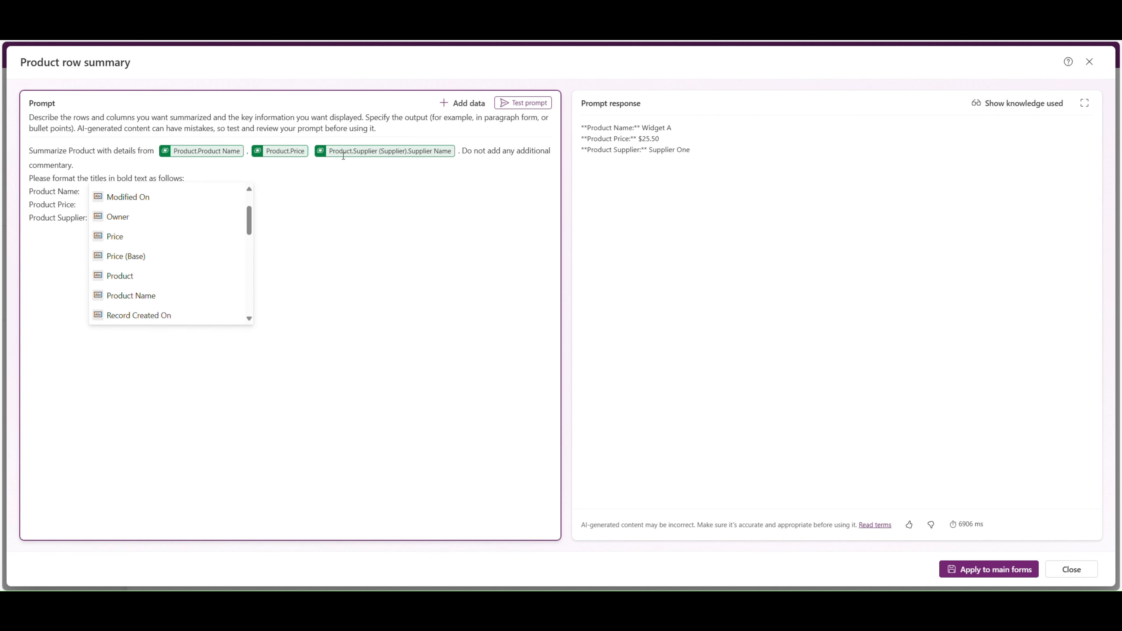
{"action": "scroll", "coordinate": [160, 260], "scroll_direction": "down", "scroll_amount": 5}
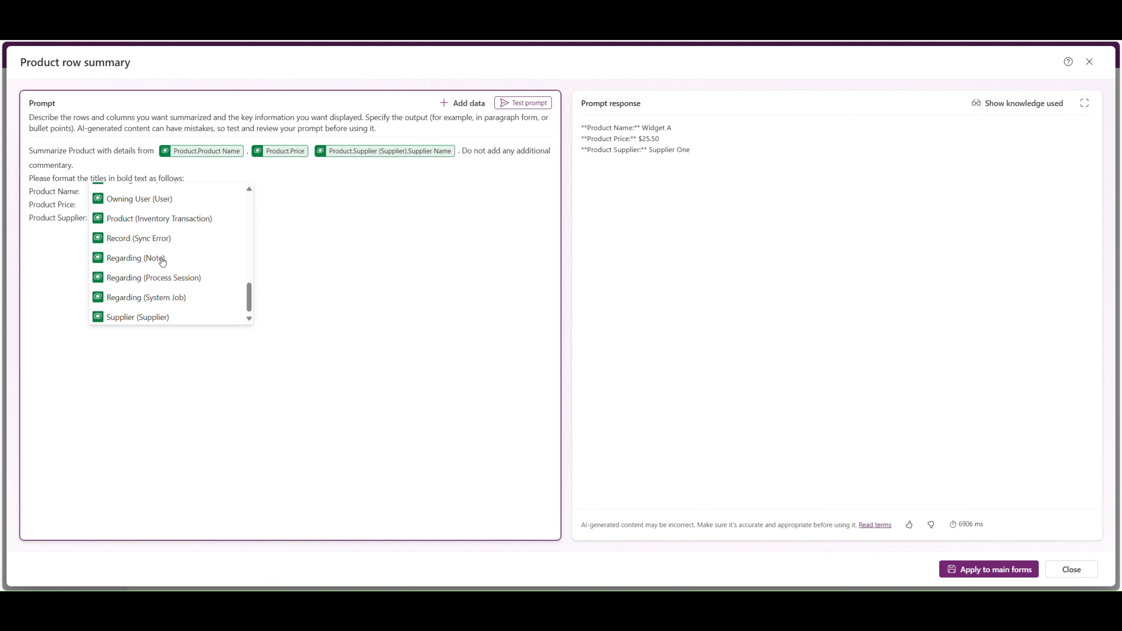
{"action": "scroll", "coordinate": [163, 261], "scroll_direction": "up", "scroll_amount": 6}
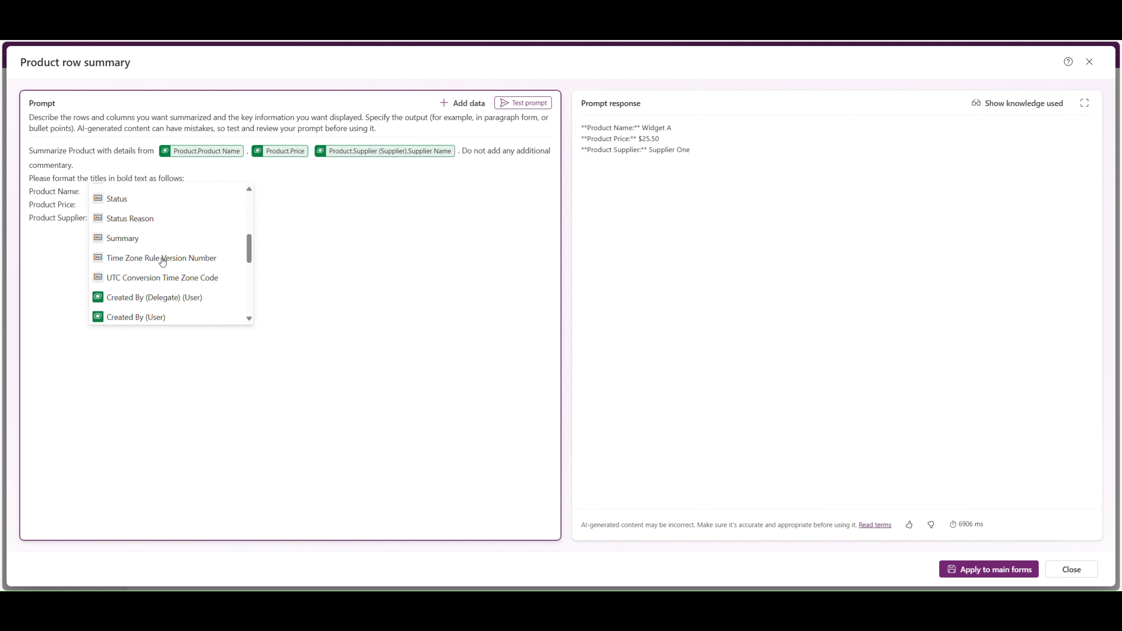
{"action": "scroll", "coordinate": [161, 251], "scroll_direction": "down", "scroll_amount": 1}
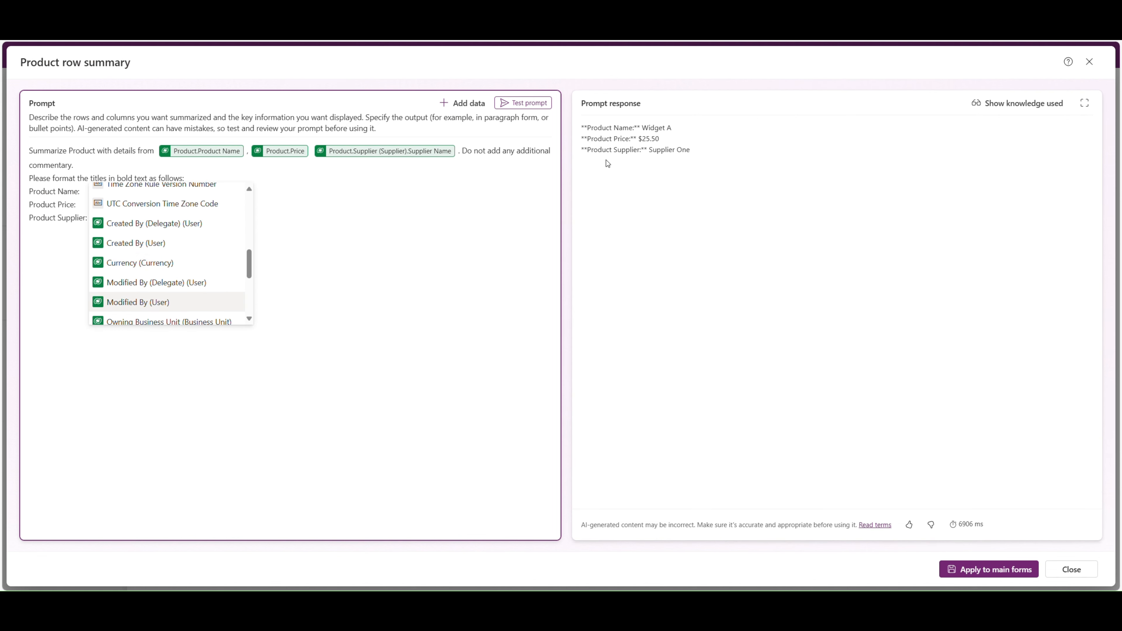
{"action": "left_click", "coordinate": [1089, 64]}
{"action": "left_click", "coordinate": [1089, 61]}
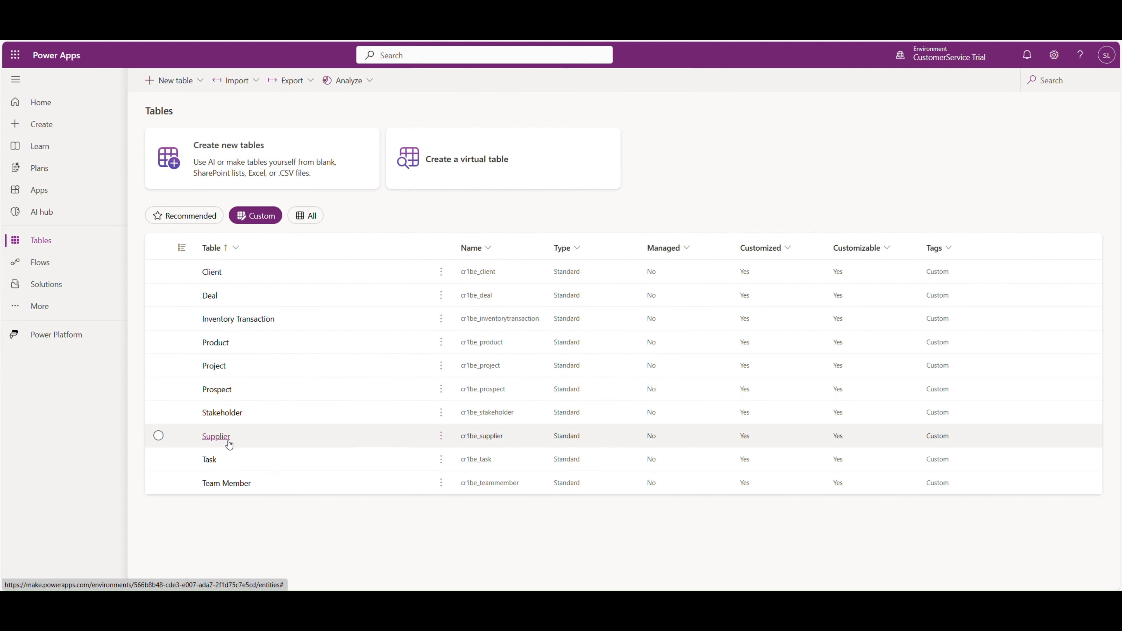
Step: Open the Supplier table's row summary and correct the misspelled "reate" to "create" in the prompt
{"action": "left_click", "coordinate": [227, 441]}
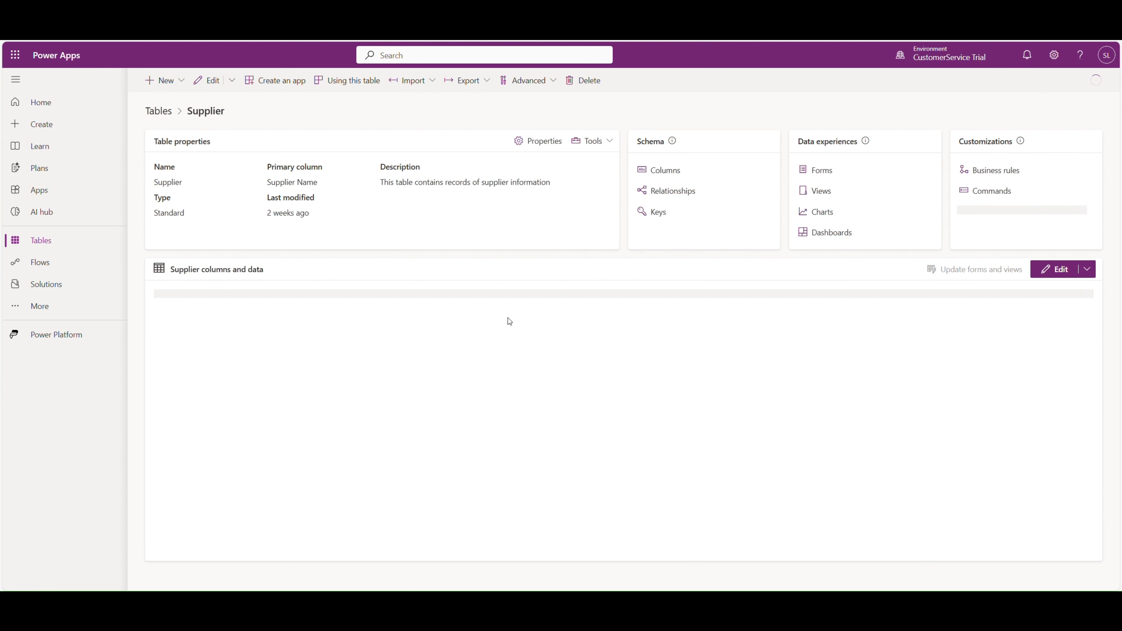
{"action": "left_click", "coordinate": [999, 213]}
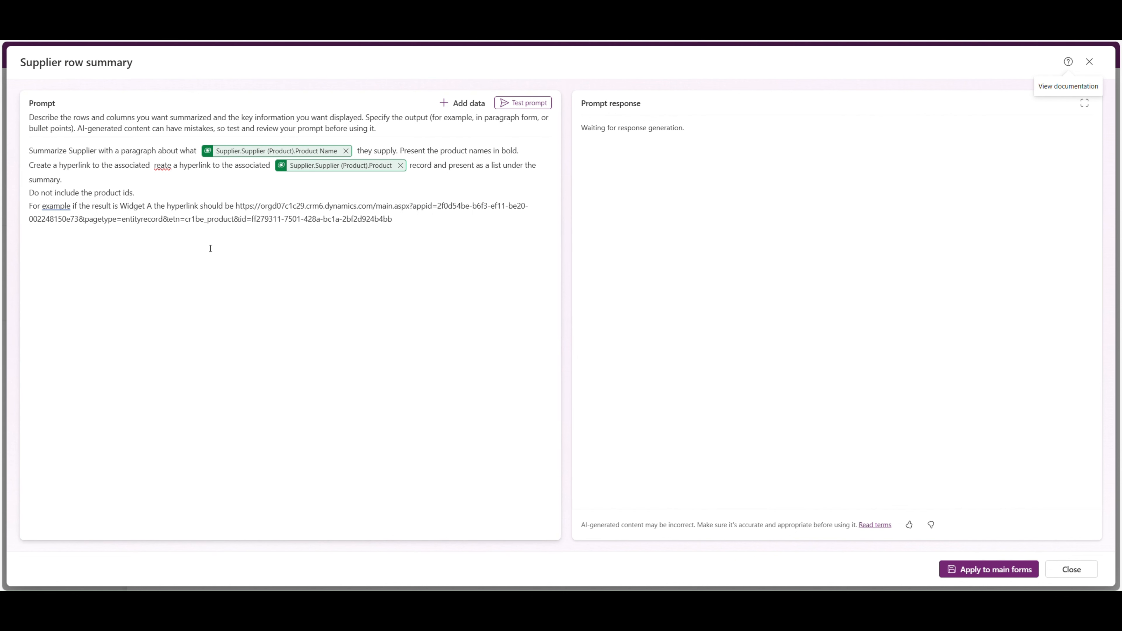
{"action": "left_click", "coordinate": [173, 166]}
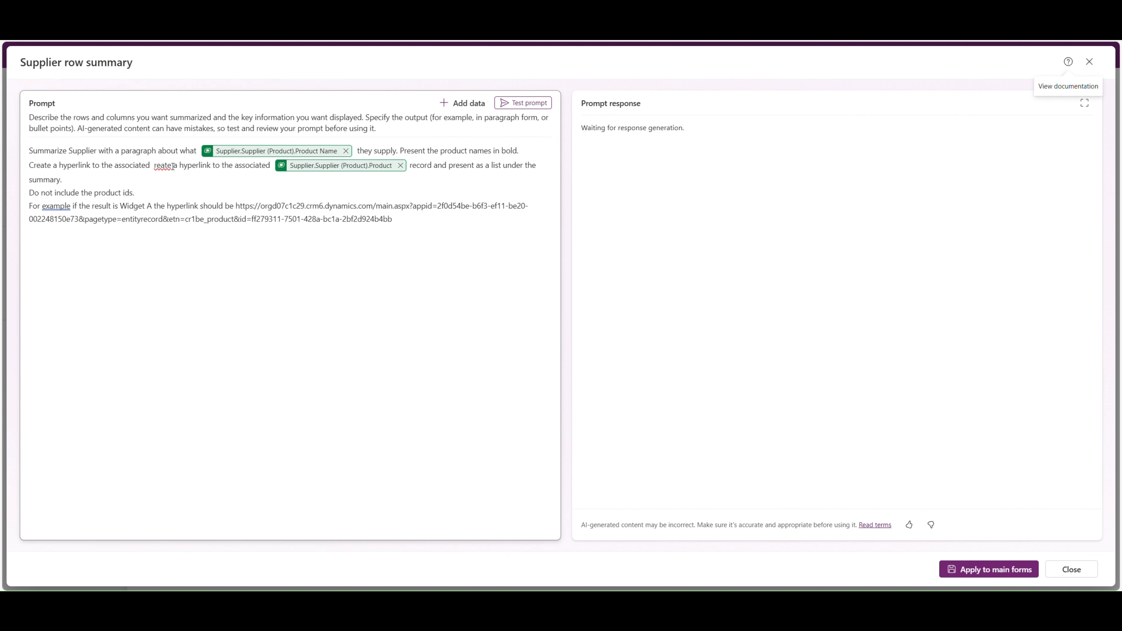
{"action": "left_click", "coordinate": [154, 167]}
{"action": "type", "text": "c"}
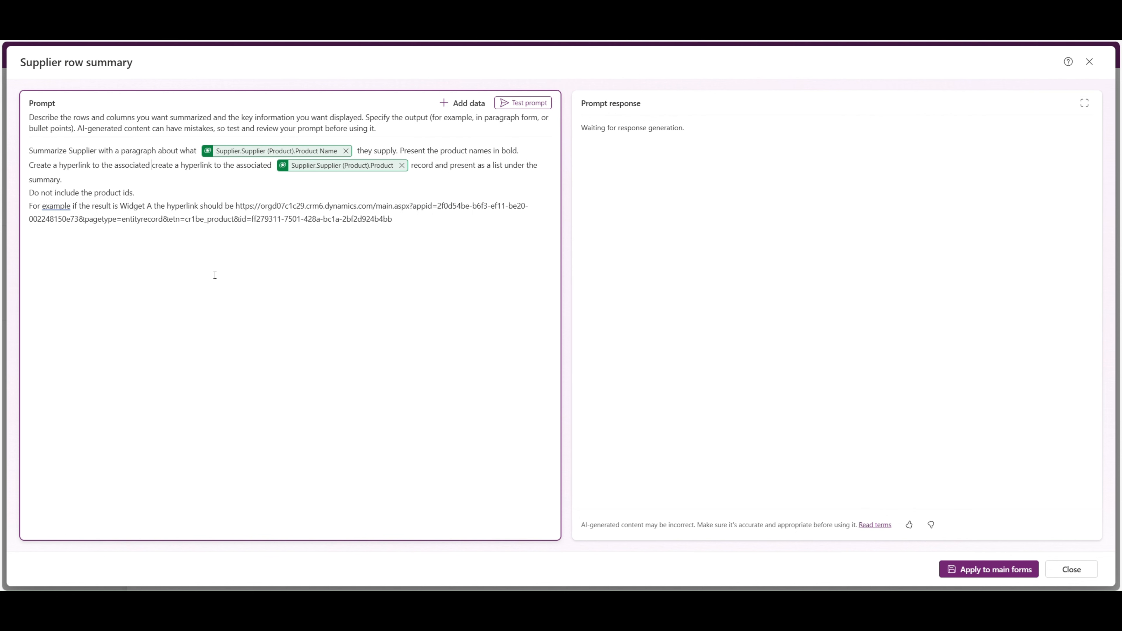